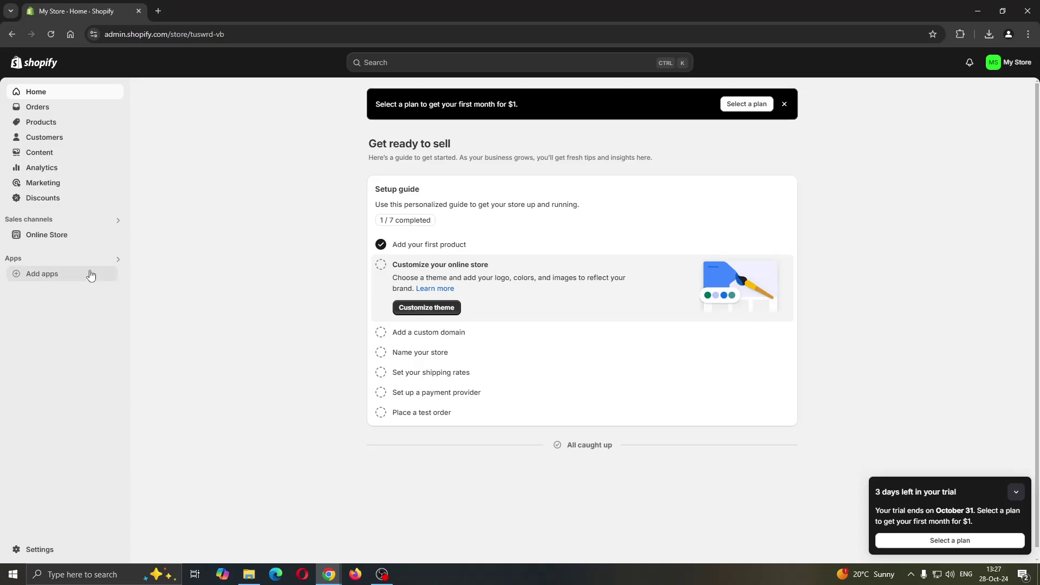
- Open Add apps from the sidebar to show the Picked for you app suggestions
left_click(37, 272)
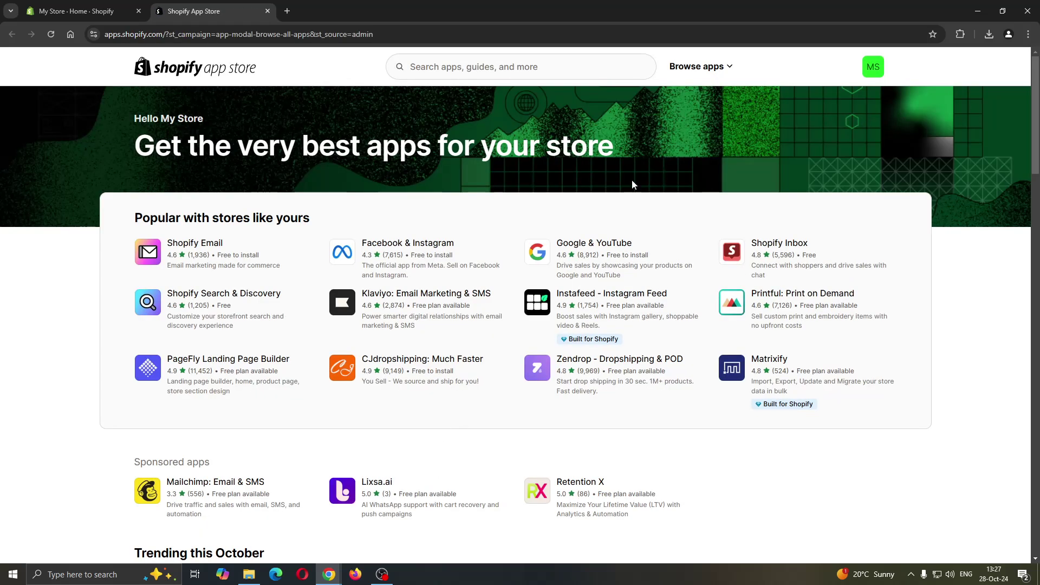
- Search the App Store for "roposo" to list its 11 matching apps
left_click(468, 69)
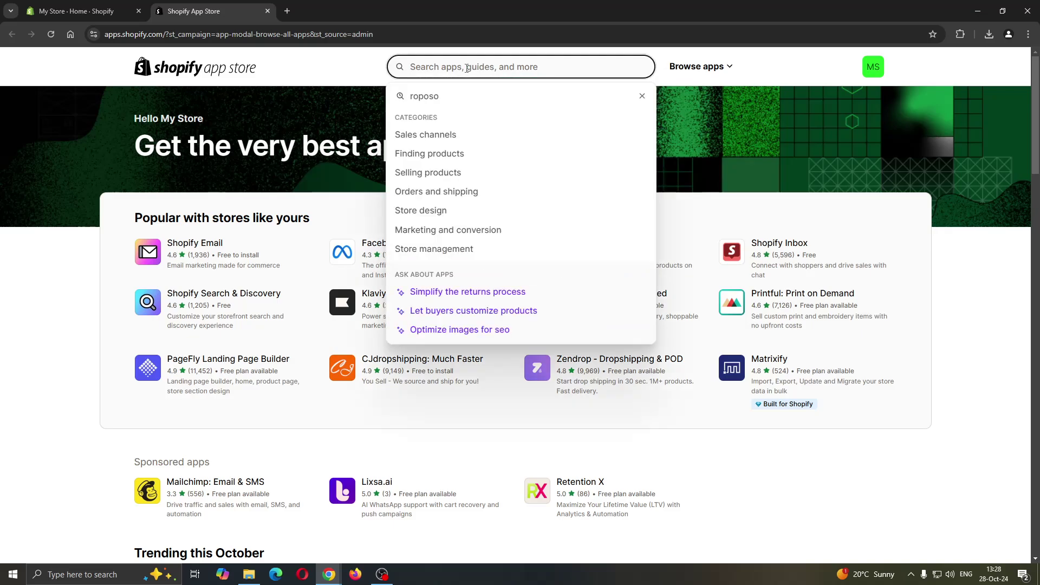
type("roposo")
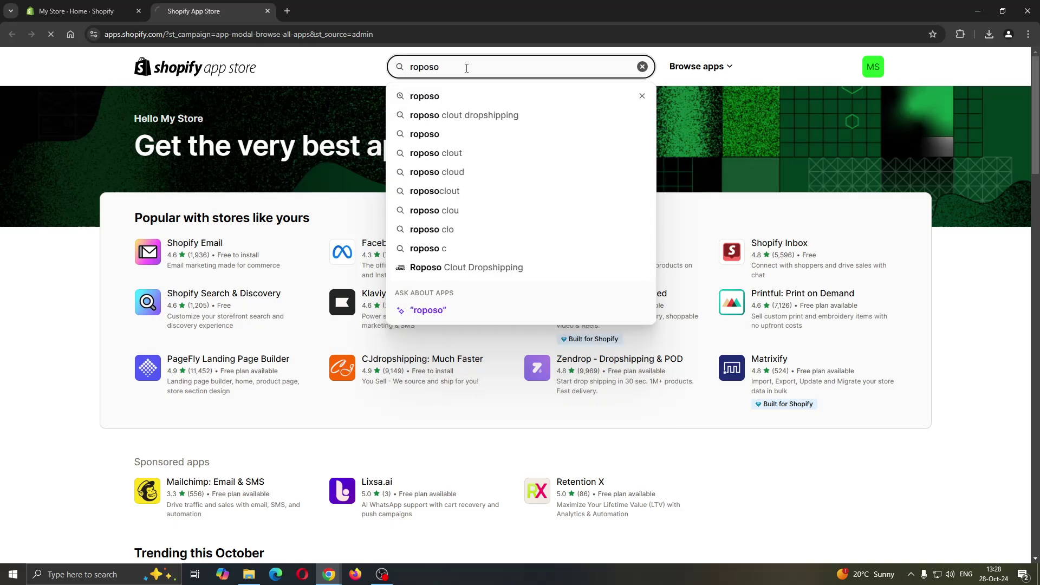
key("Return")
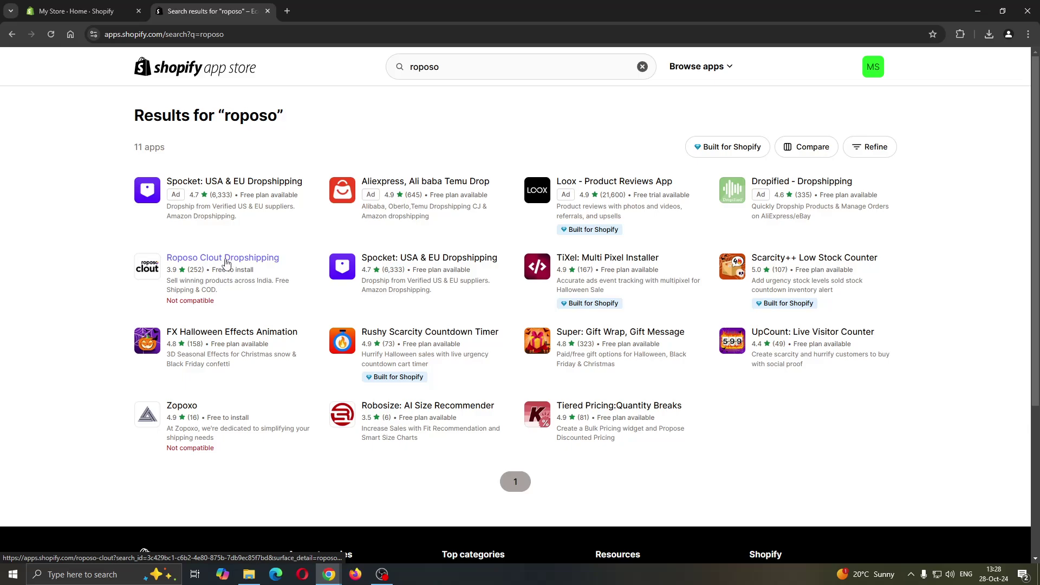
- Open the Roposo Clout Dropshipping listing, which says it isn't compatible with this store
left_click(223, 258)
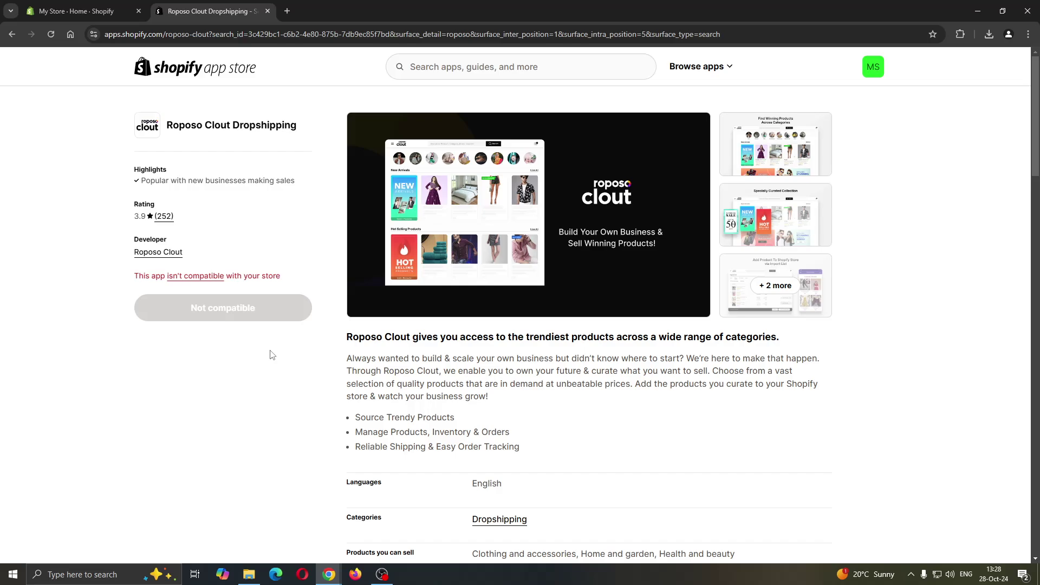
- Switch back to the My Store - Home tab and close the Picked for you dialog
left_click(78, 10)
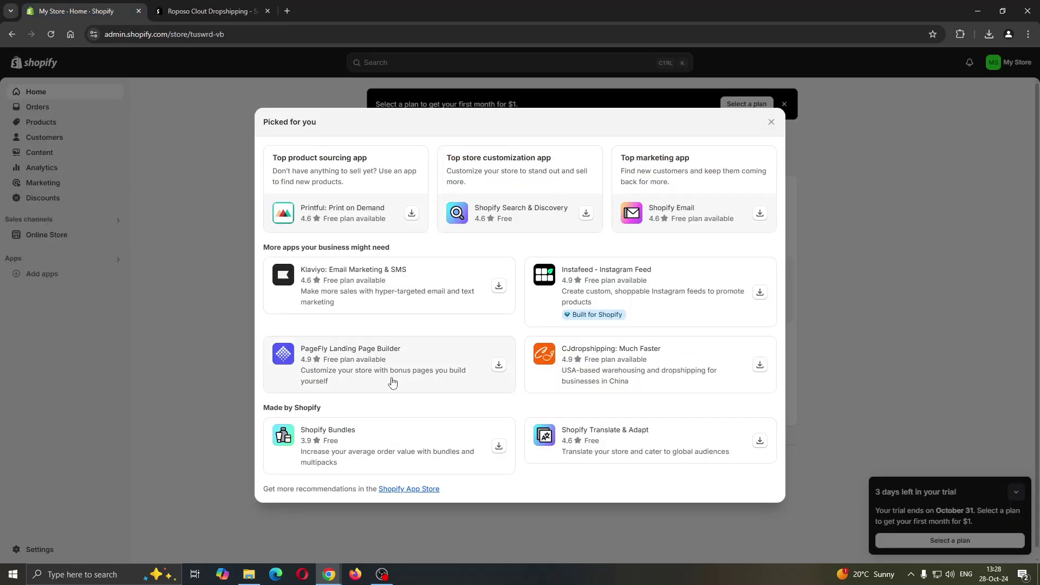
left_click(203, 307)
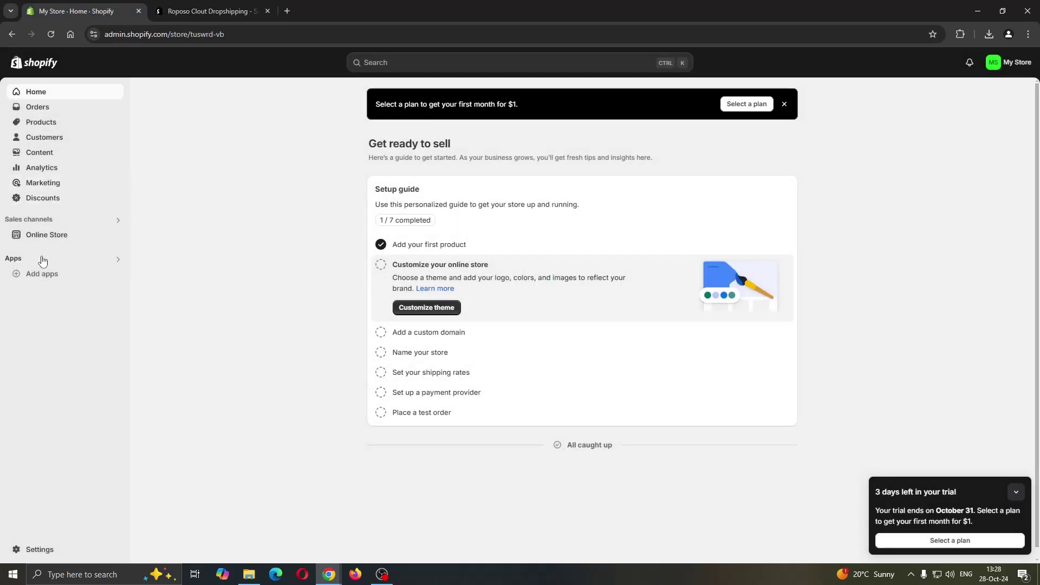